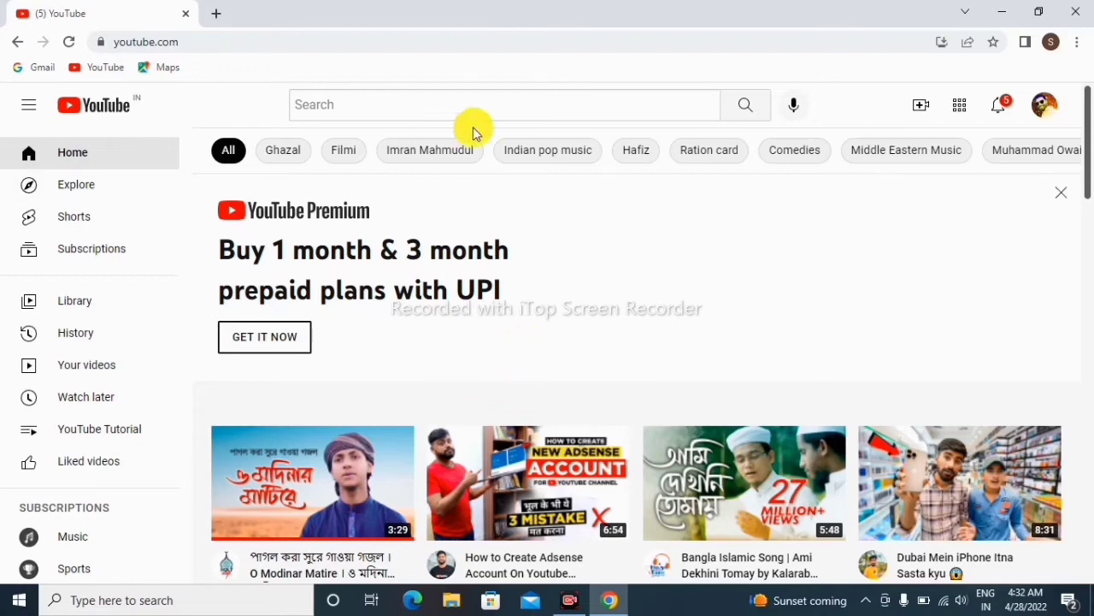
pyautogui.click(1043, 108)
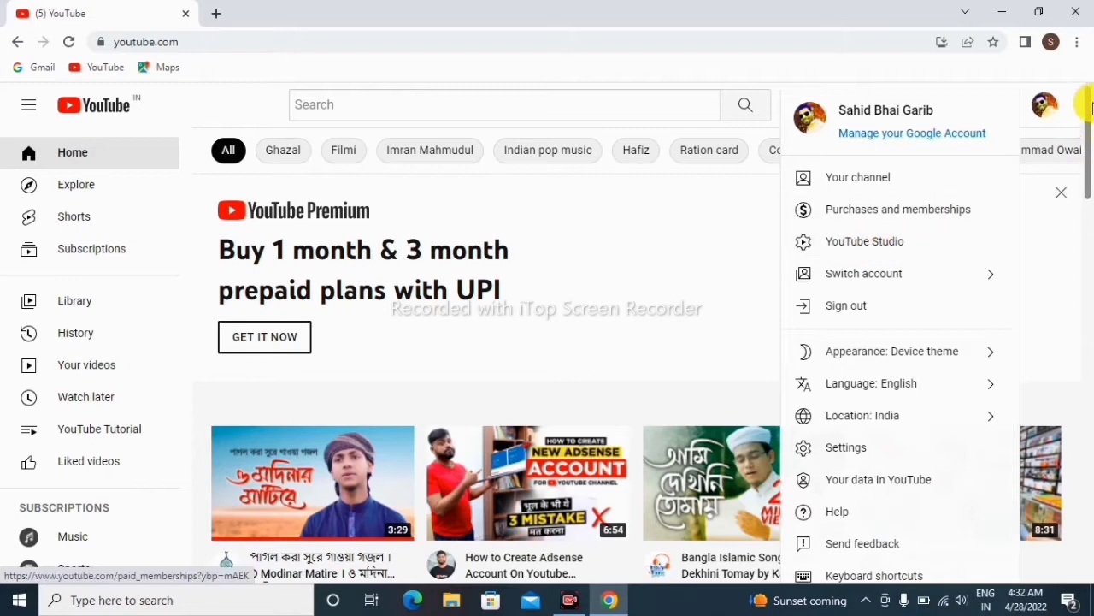
pyautogui.click(1077, 42)
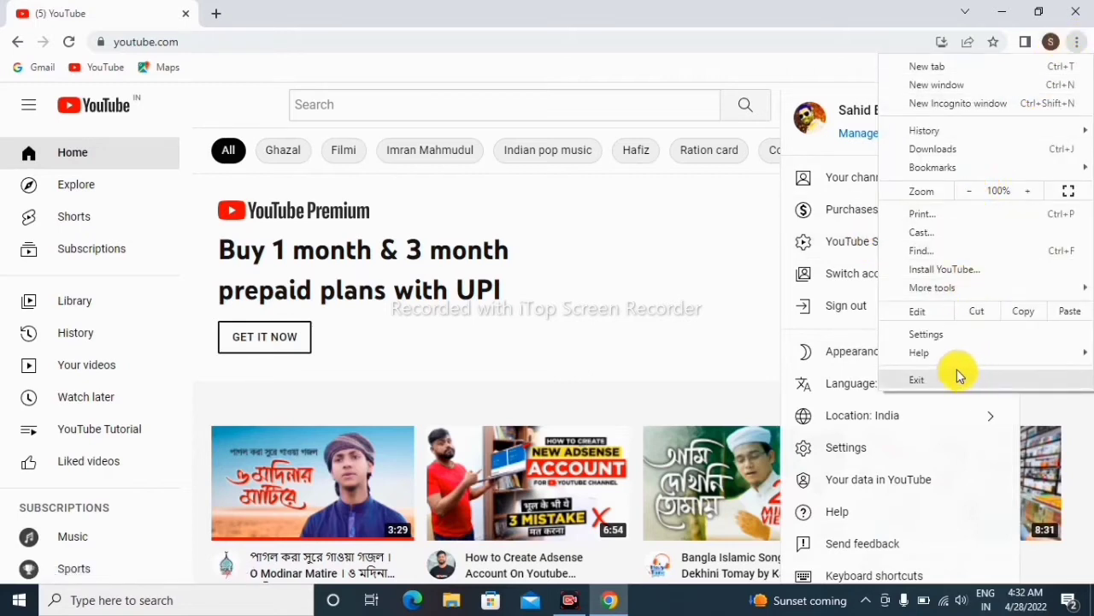
pyautogui.click(691, 299)
pyautogui.click(691, 299)
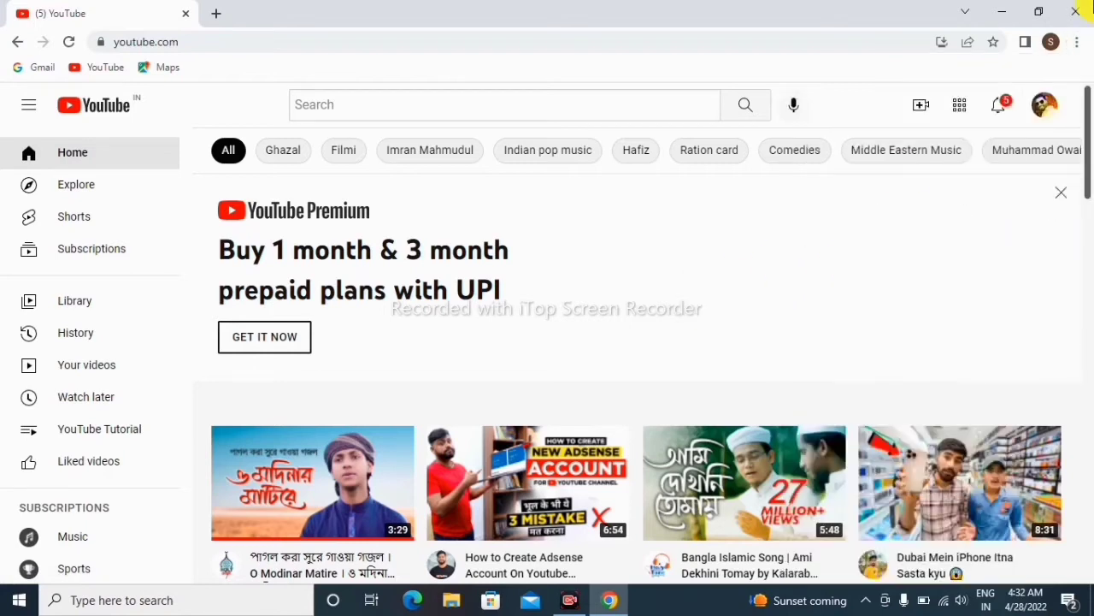
# Open YouTube Studio for the signed-in channel and look over the channel dashboard
pyautogui.click(1038, 107)
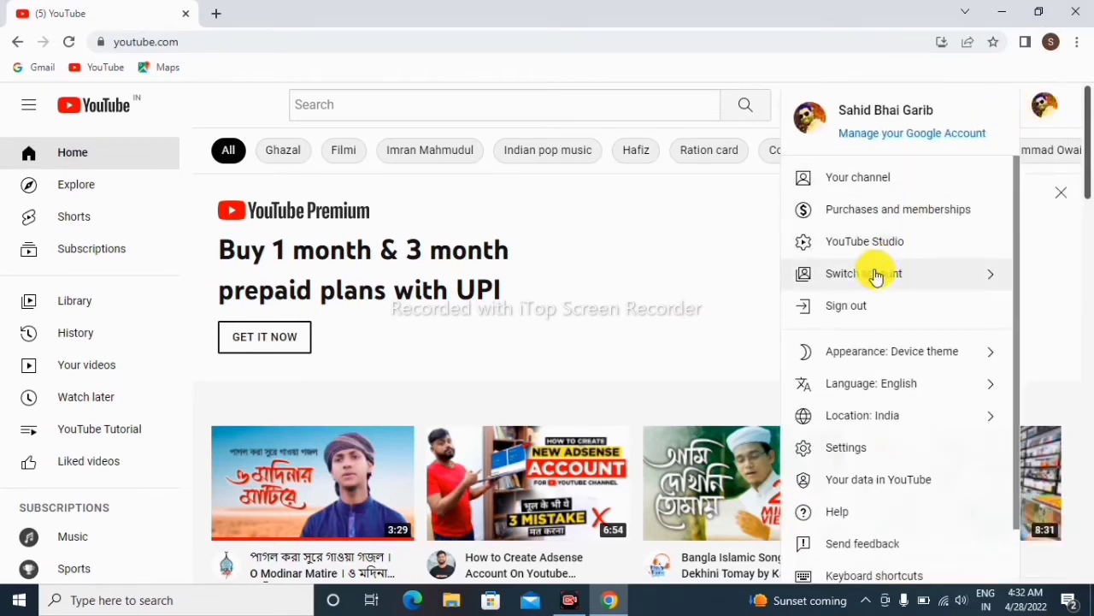
pyautogui.click(890, 244)
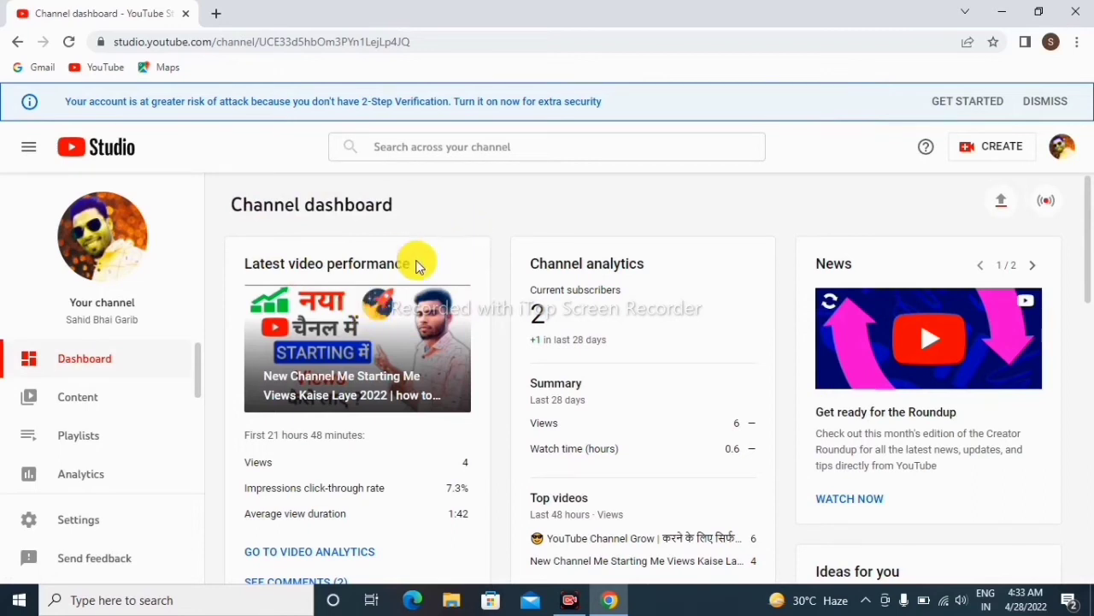
pyautogui.scroll(-8, 513, 313)
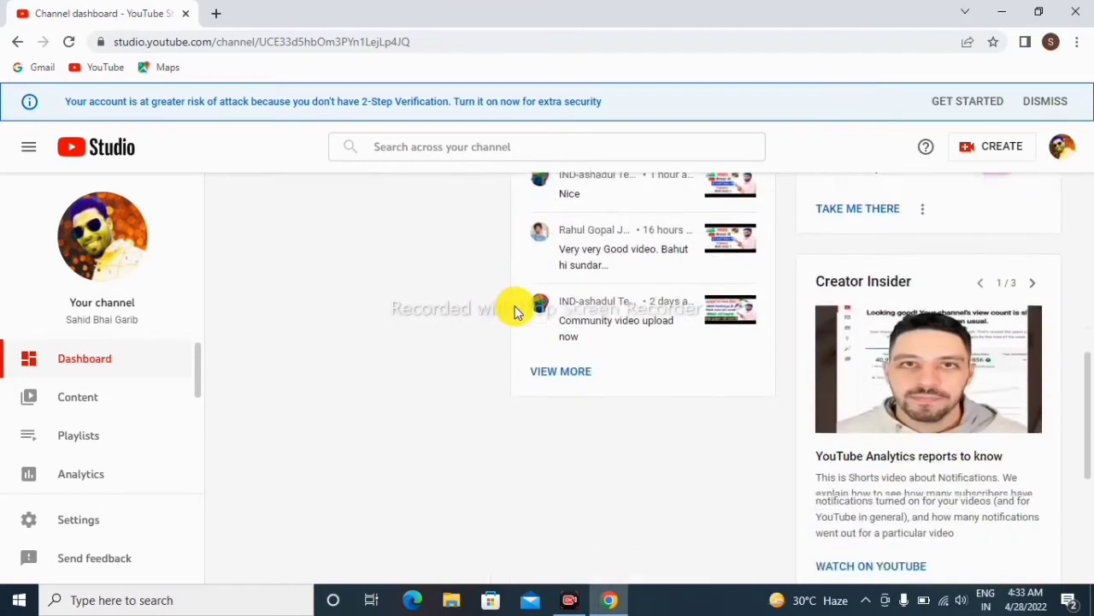
pyautogui.scroll(-3, 105, 390)
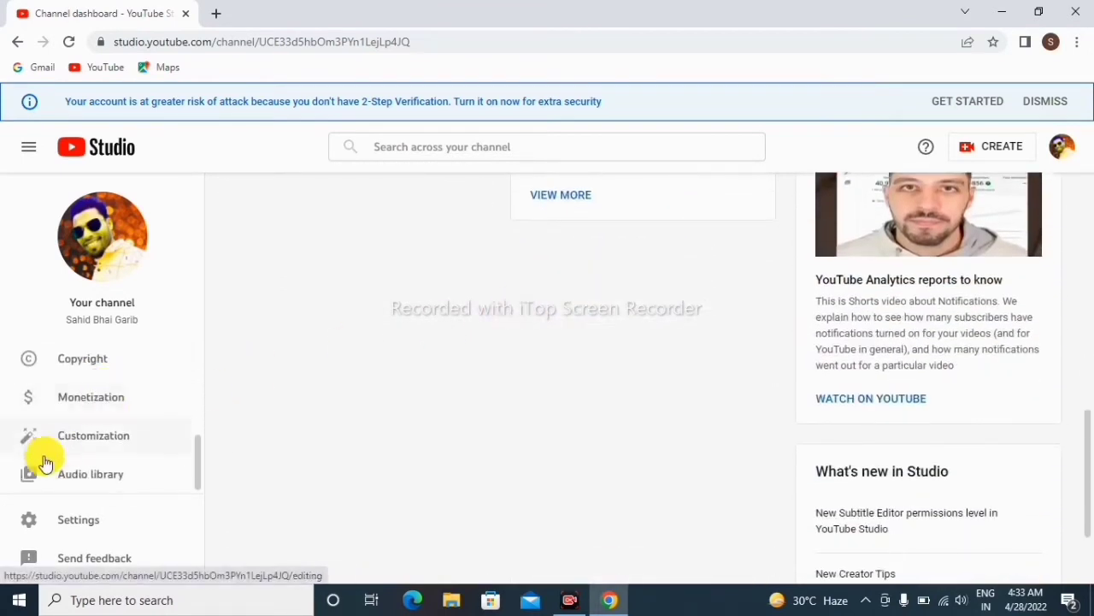
# Open the channel's basic info in the Studio settings and review the list of channel keywords
pyautogui.click(24, 524)
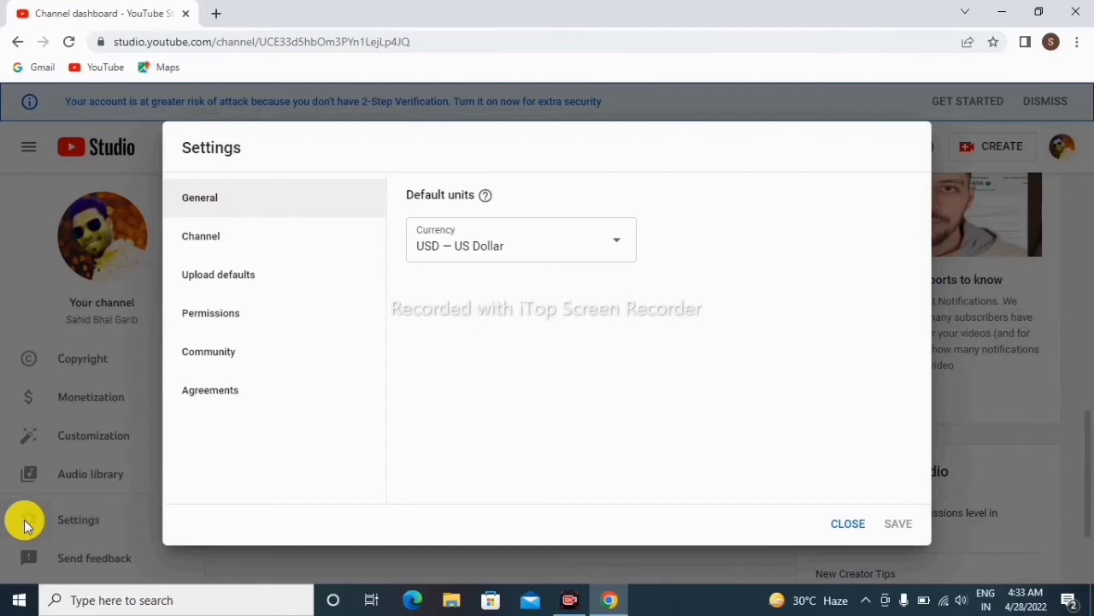
pyautogui.click(204, 243)
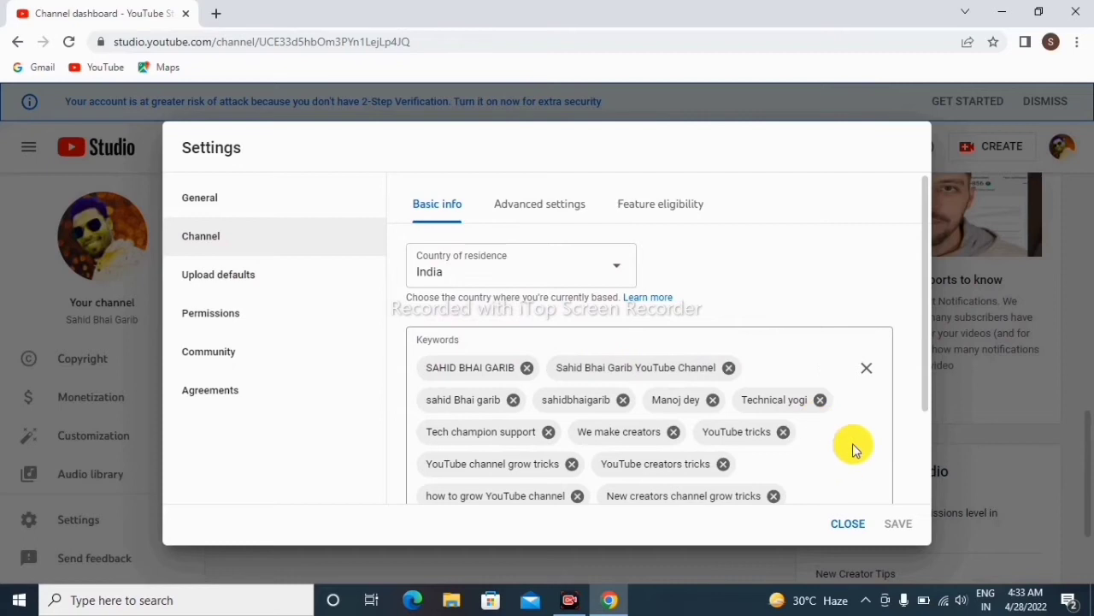
pyautogui.scroll(-1, 850, 445)
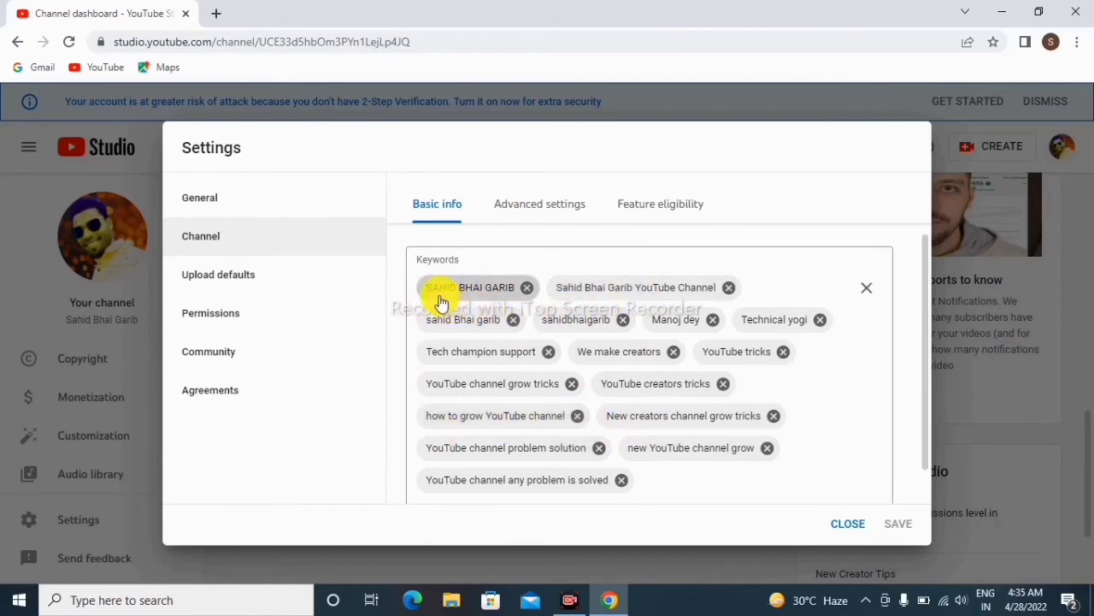
pyautogui.moveTo(442, 299); pyautogui.dragTo(489, 288)
pyautogui.moveTo(581, 319); pyautogui.dragTo(524, 312)
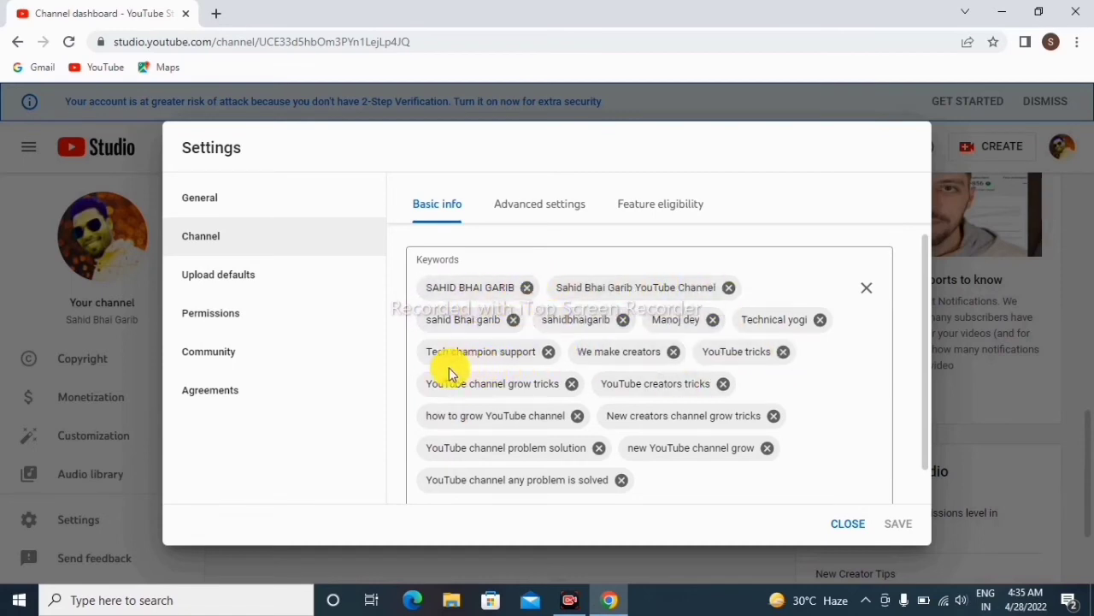
pyautogui.moveTo(530, 384); pyautogui.dragTo(485, 433)
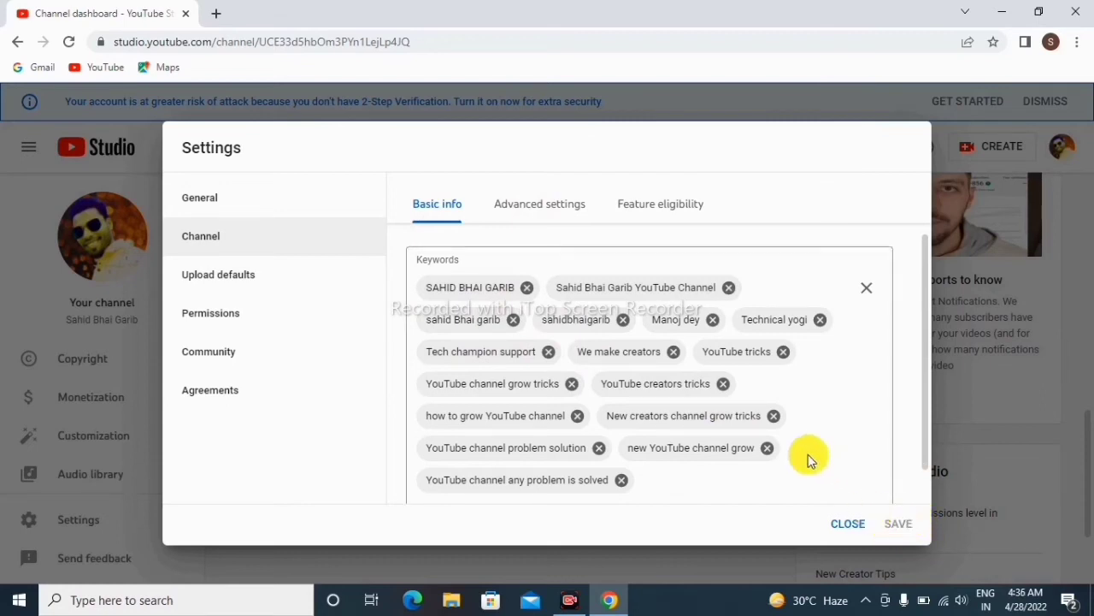
# Review the channel's advanced settings, including audience, Google Ads linking, captions, subscriber count, advertisements and clips, and close the settings
pyautogui.click(534, 207)
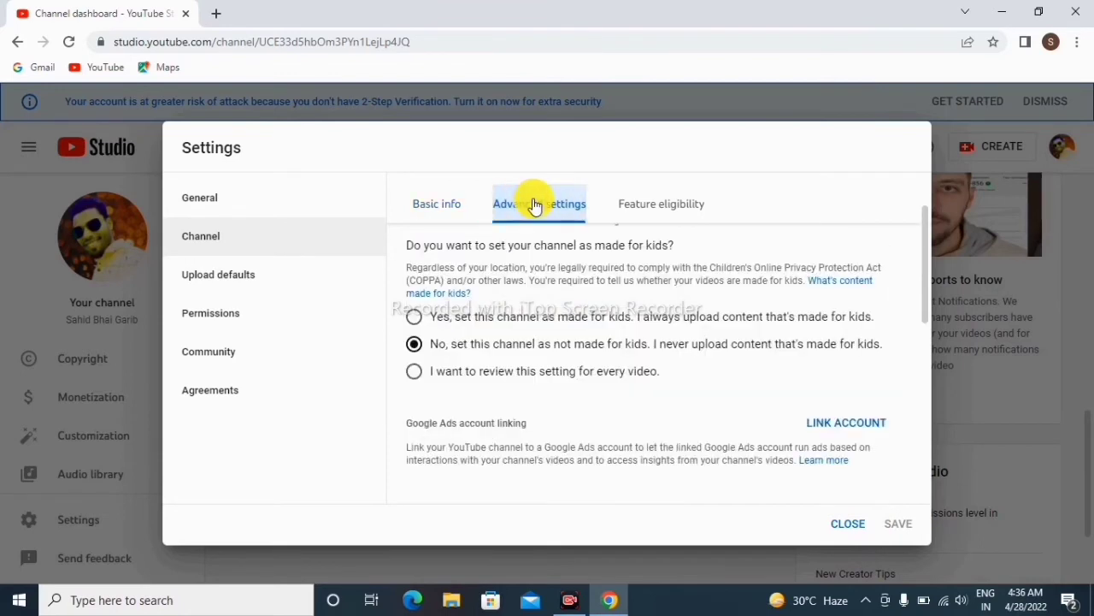
pyautogui.scroll(-1, 521, 341)
pyautogui.scroll(-4, 525, 344)
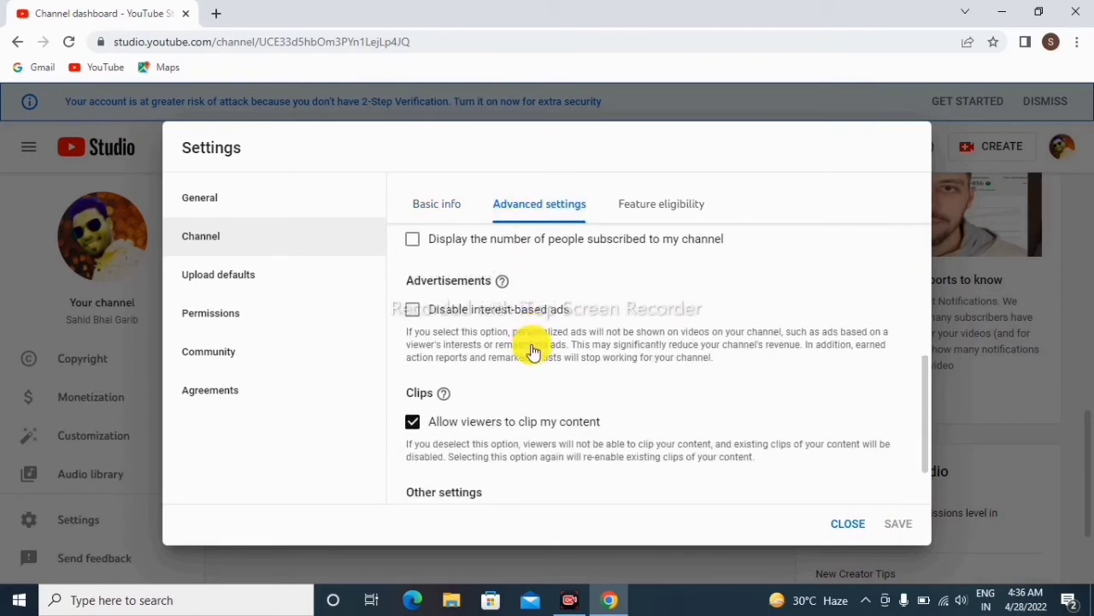
pyautogui.scroll(-2, 491, 415)
pyautogui.scroll(5, 508, 414)
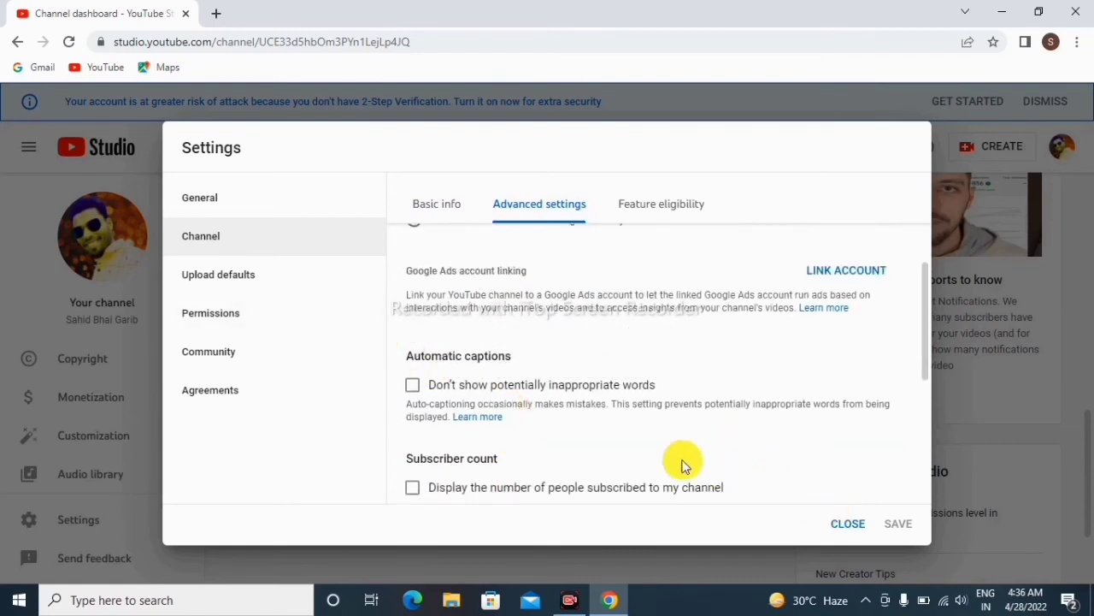
pyautogui.scroll(1, 491, 357)
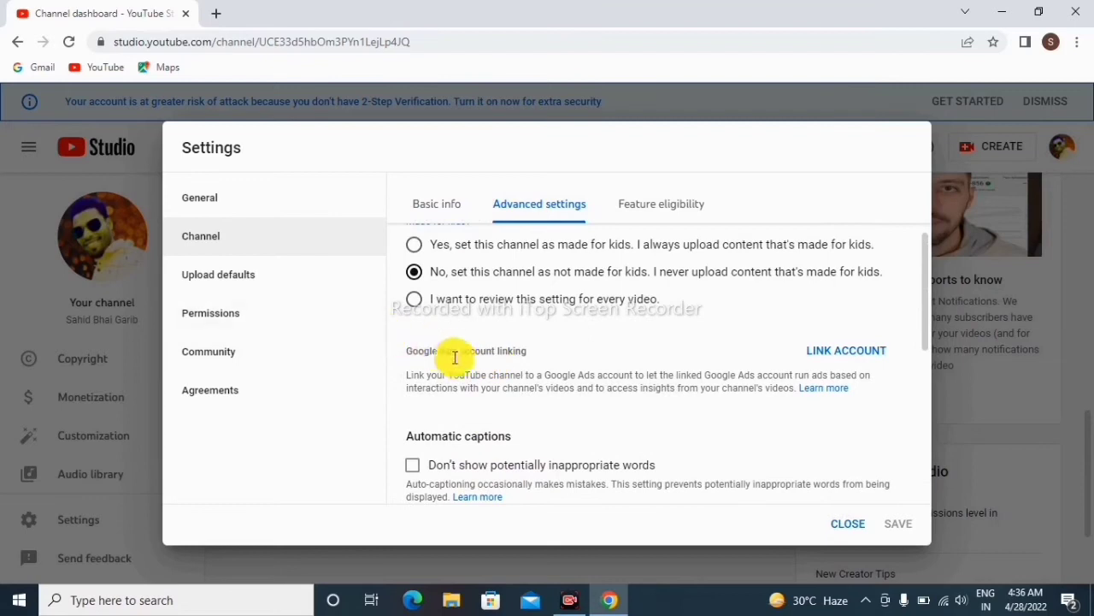
pyautogui.scroll(-2, 460, 371)
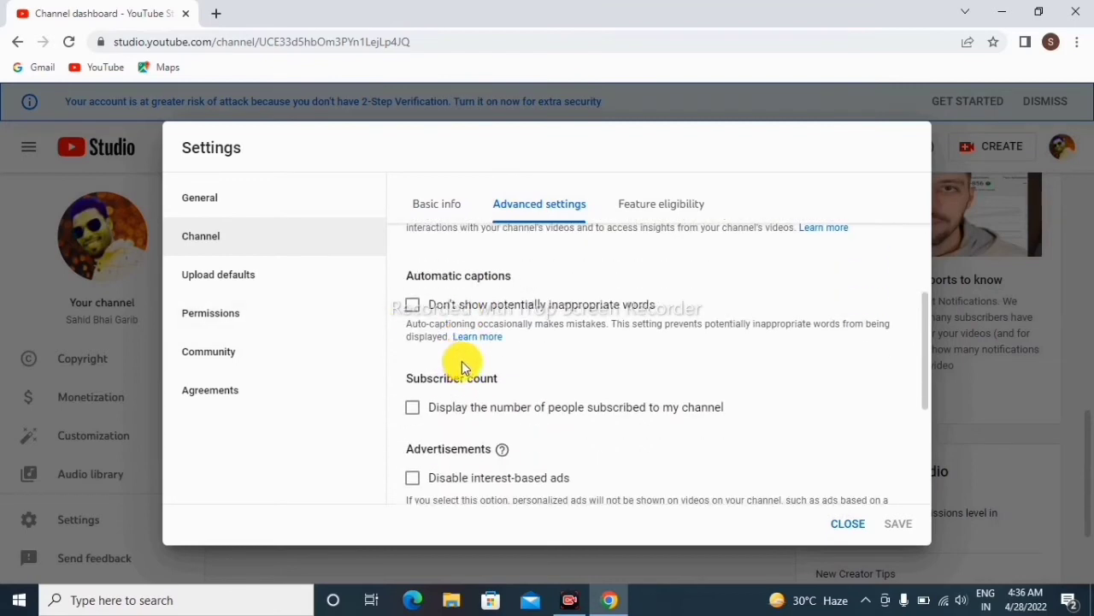
pyautogui.scroll(-1, 518, 381)
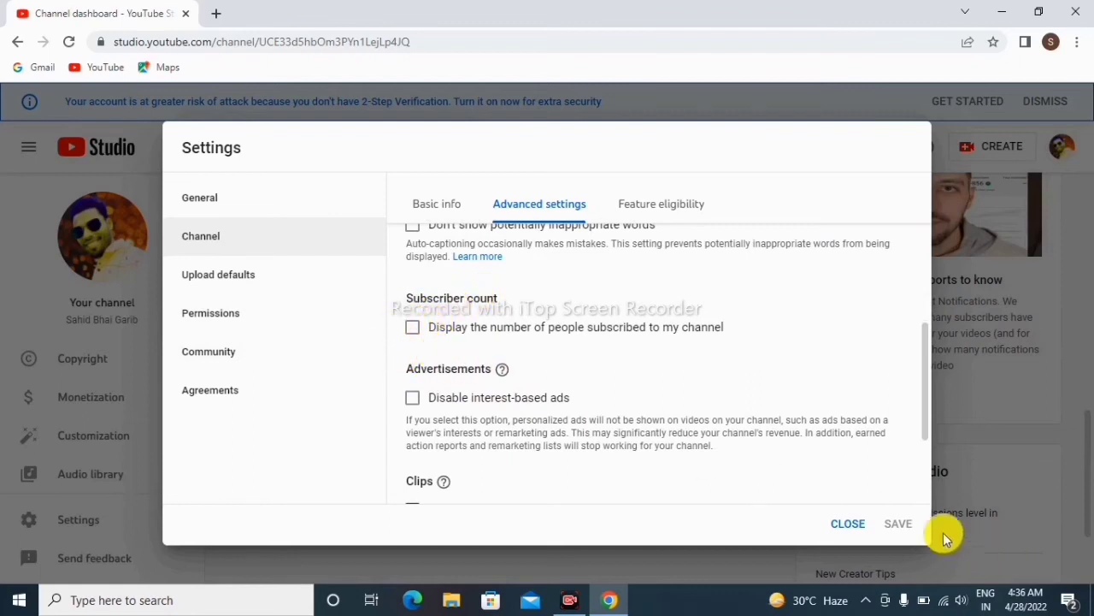
pyautogui.click(841, 527)
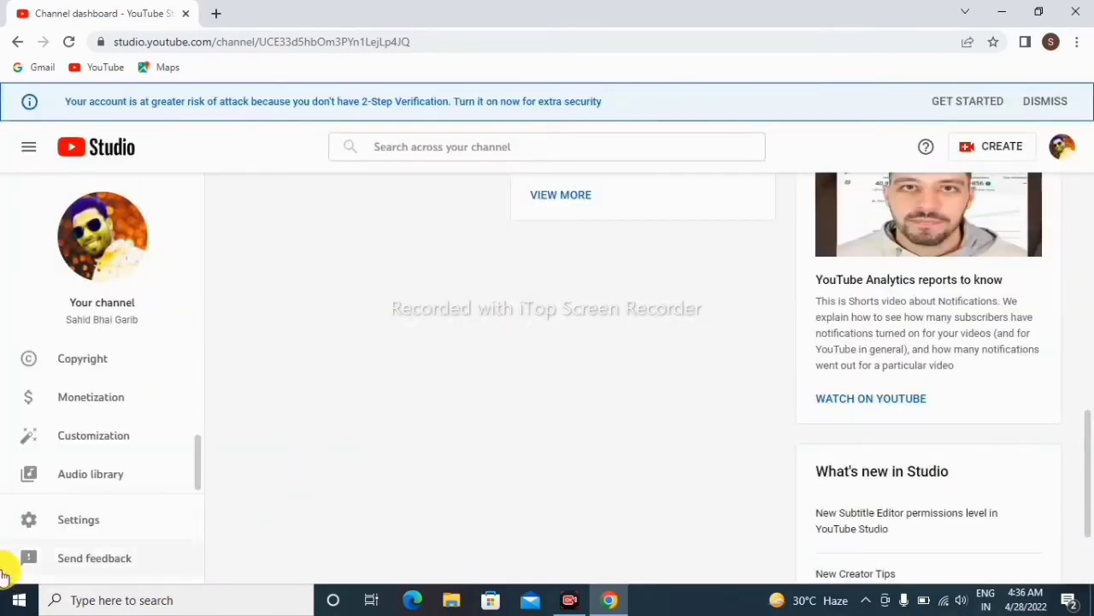
# Reopen the Studio settings and review the upload defaults for title, description, visibility and tags
pyautogui.click(32, 536)
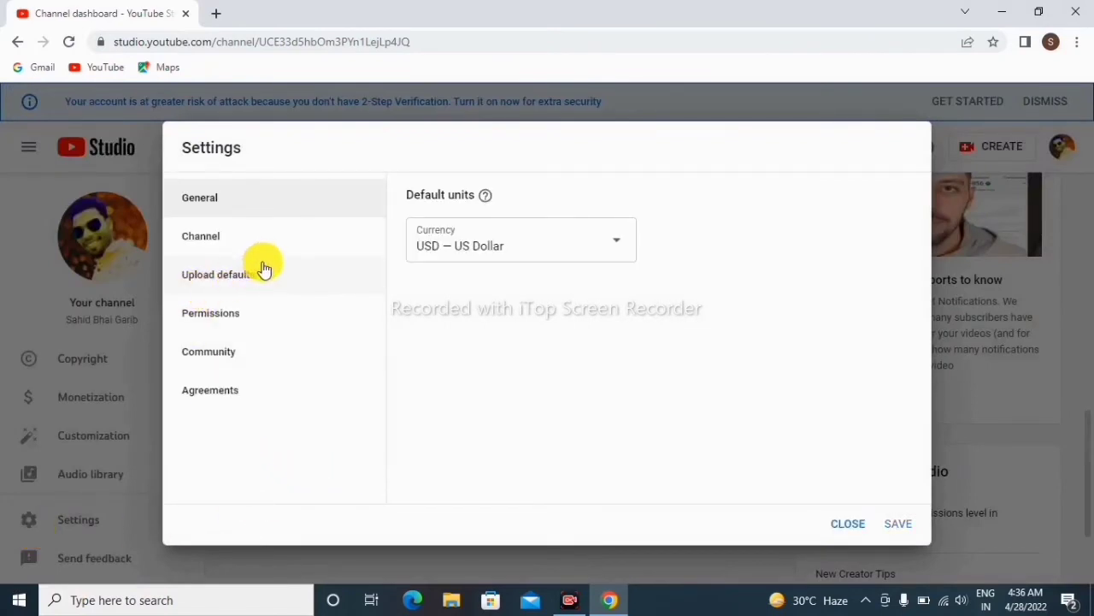
pyautogui.click(220, 283)
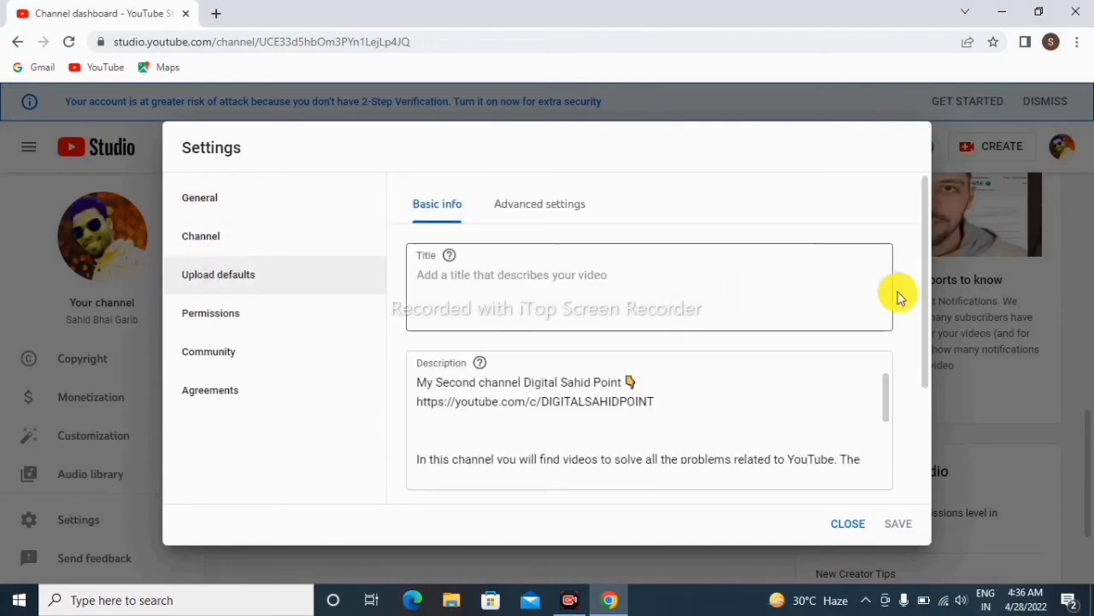
pyautogui.scroll(-2, 513, 383)
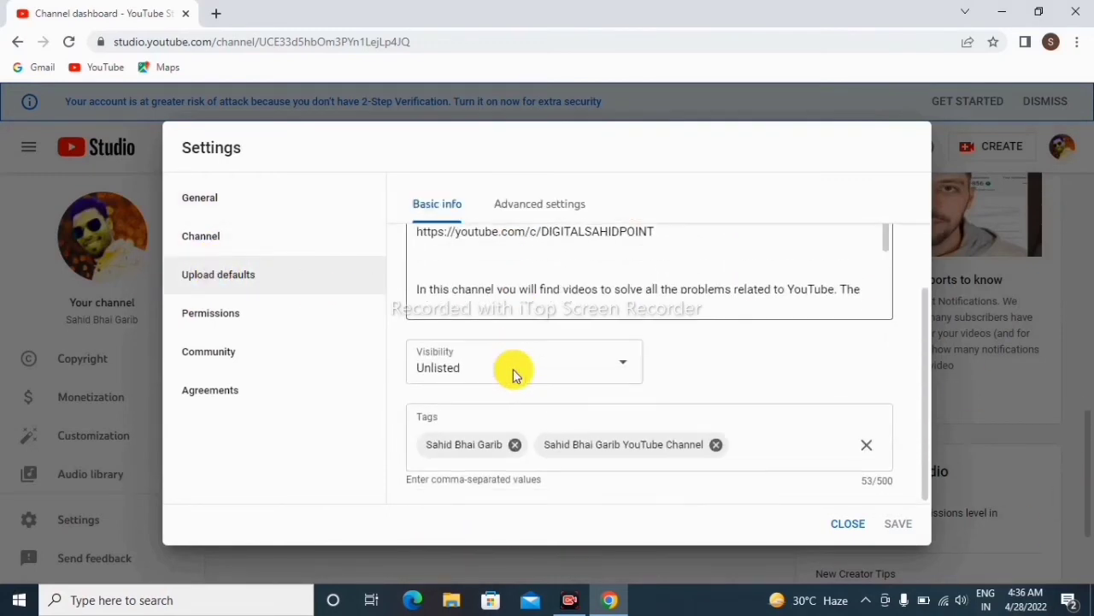
pyautogui.scroll(2, 513, 372)
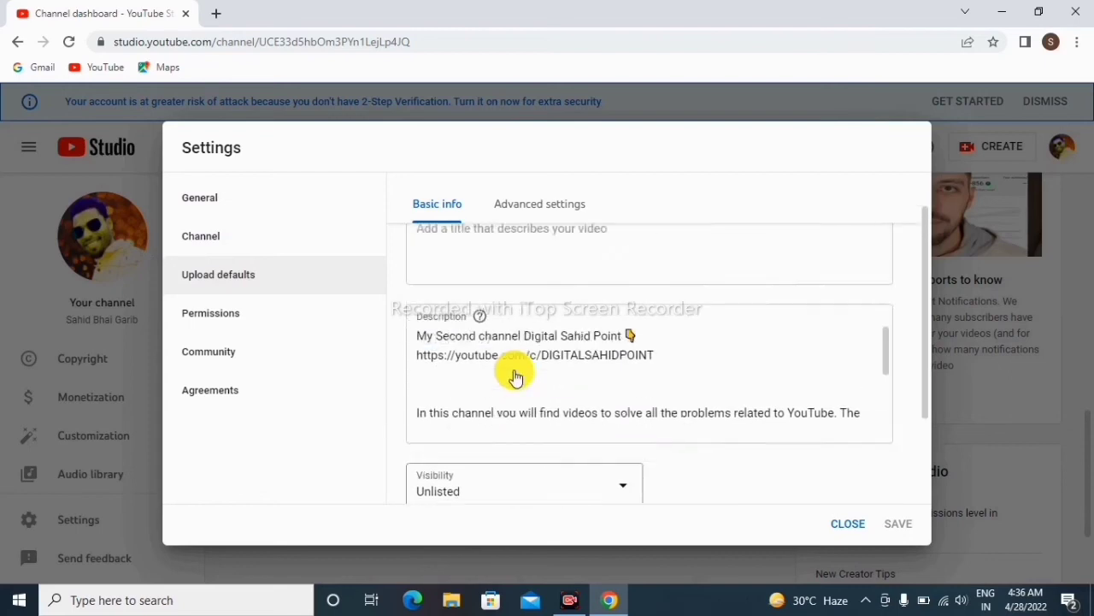
# Examine the available video categories in the advanced upload defaults, leaving the selection as it is
pyautogui.click(547, 208)
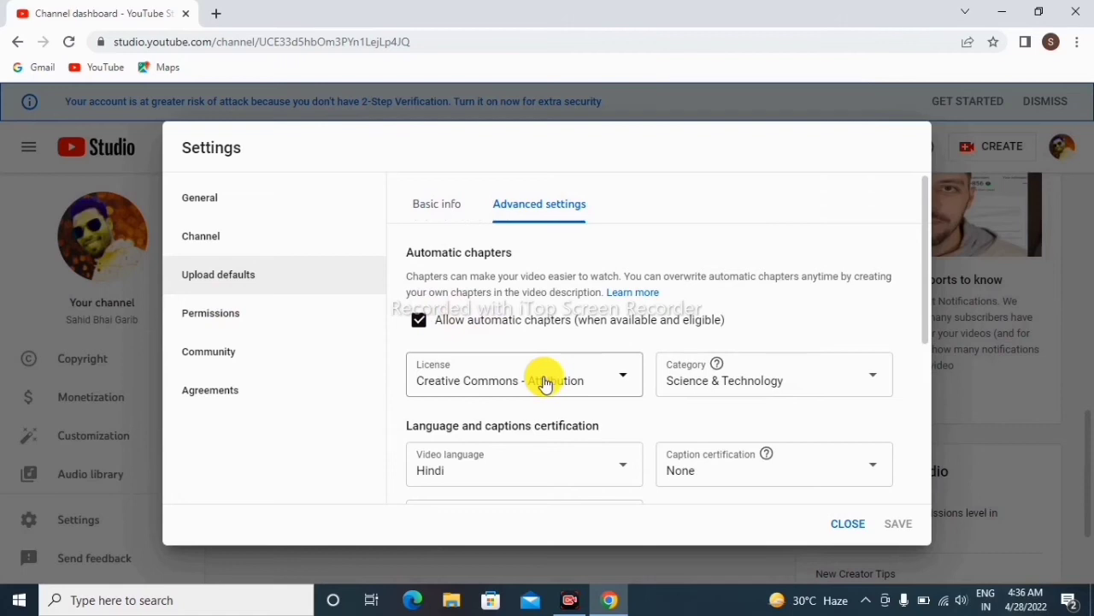
pyautogui.click(795, 379)
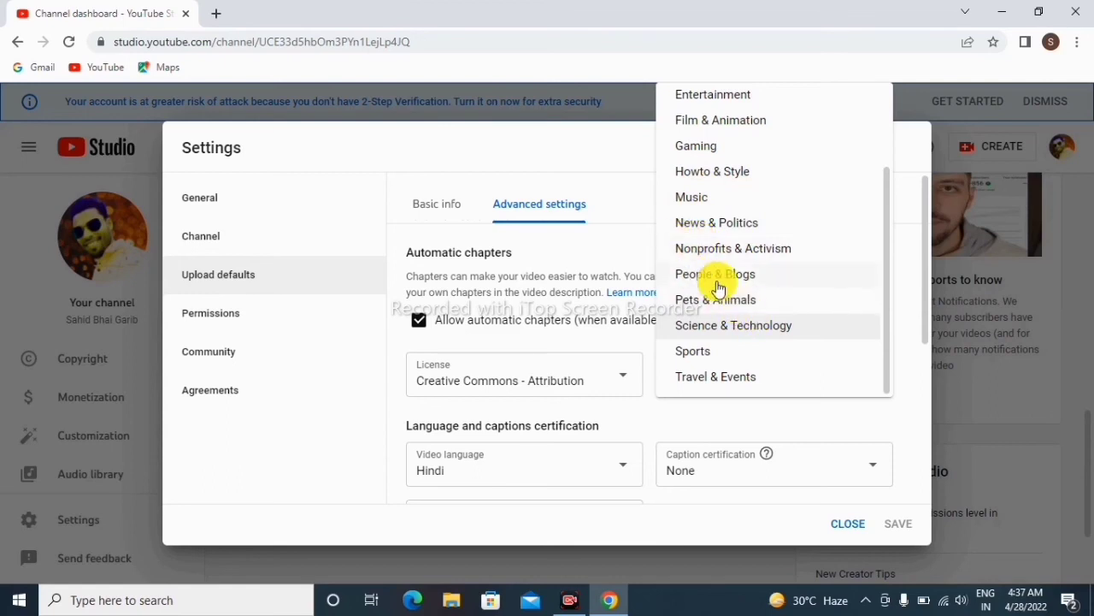
pyautogui.scroll(2, 734, 213)
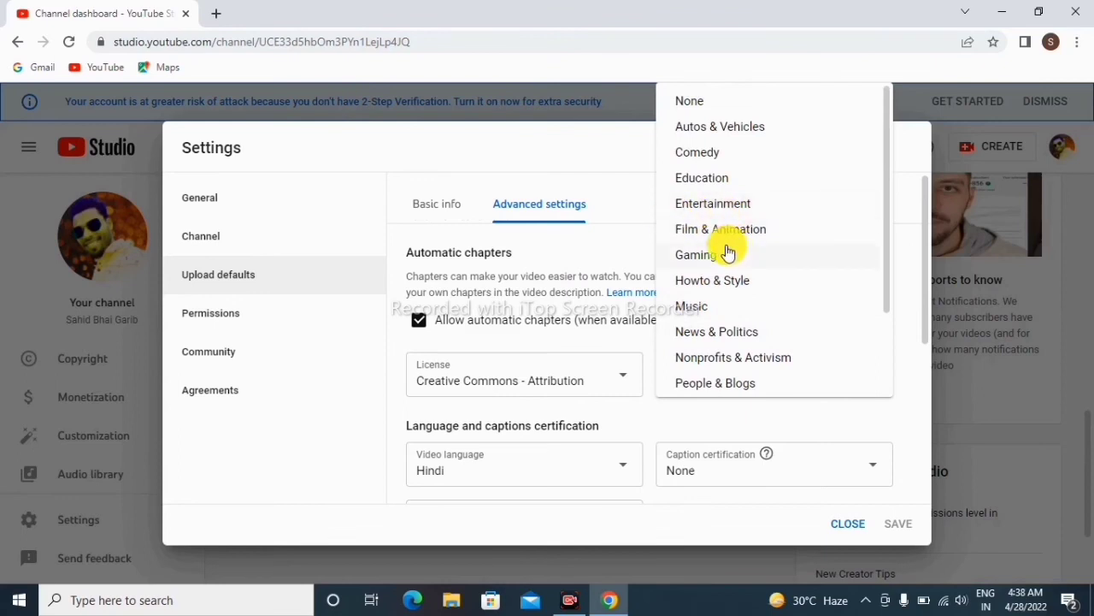
pyautogui.scroll(-2, 719, 278)
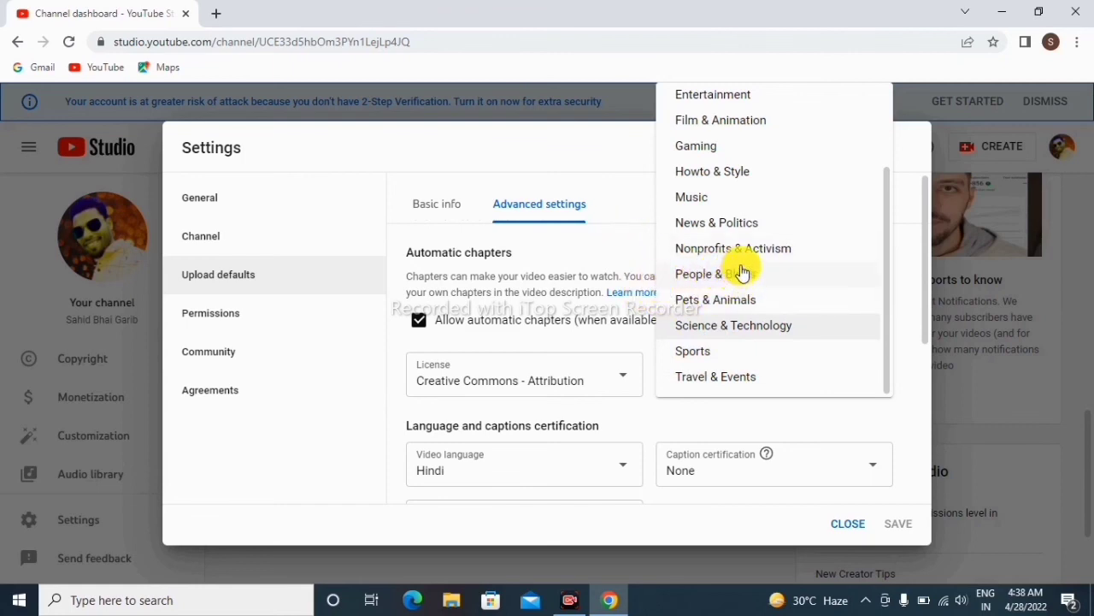
pyautogui.scroll(2, 715, 205)
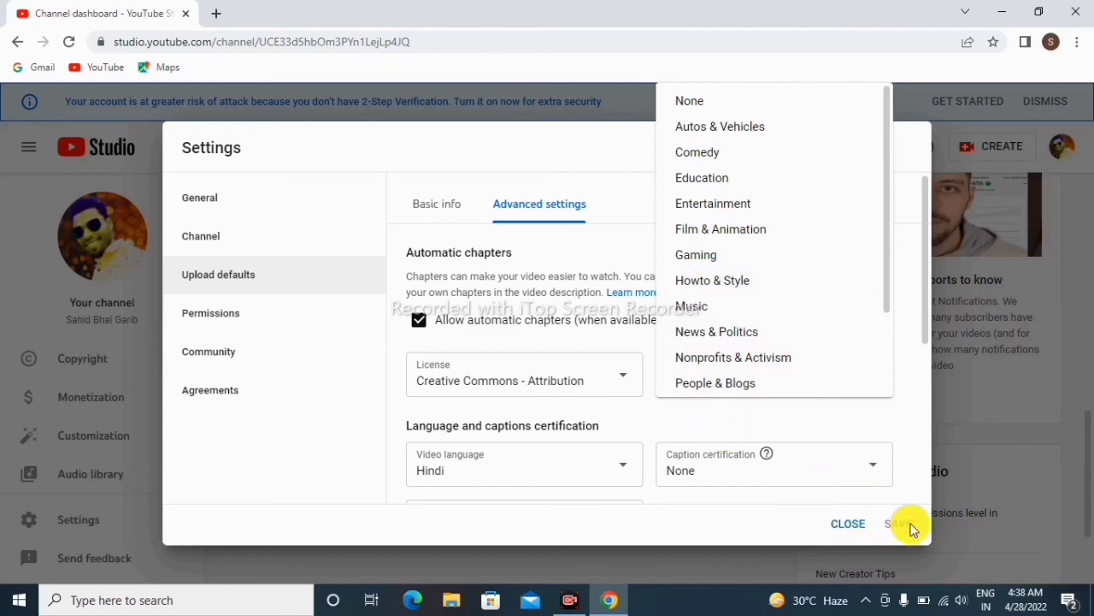
pyautogui.click(843, 524)
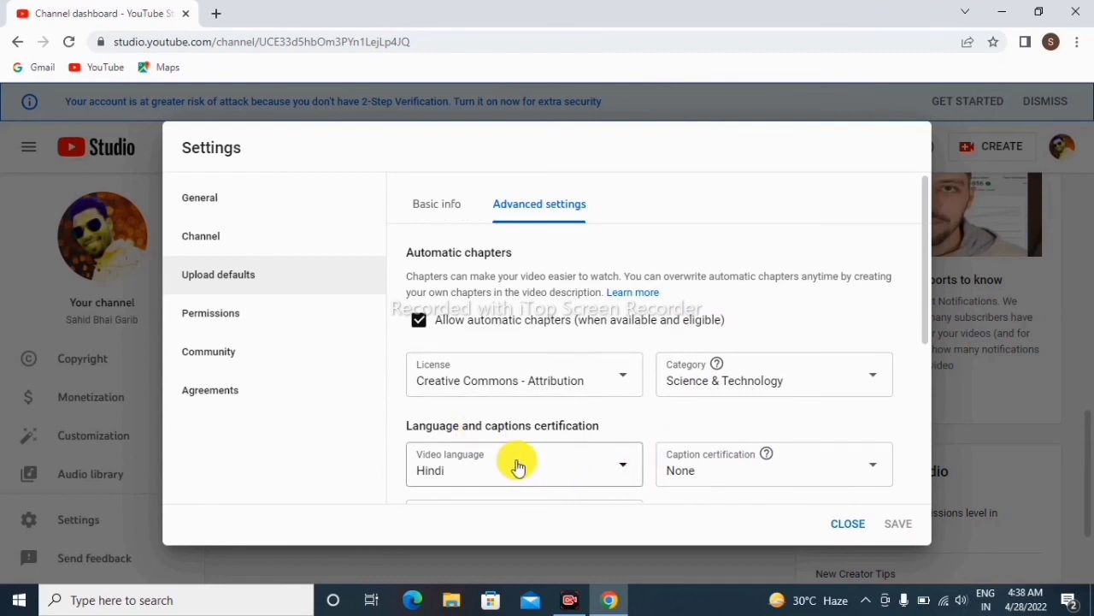
# Review the advanced upload defaults for license, video language, title and description language, and comments
pyautogui.scroll(-1, 518, 468)
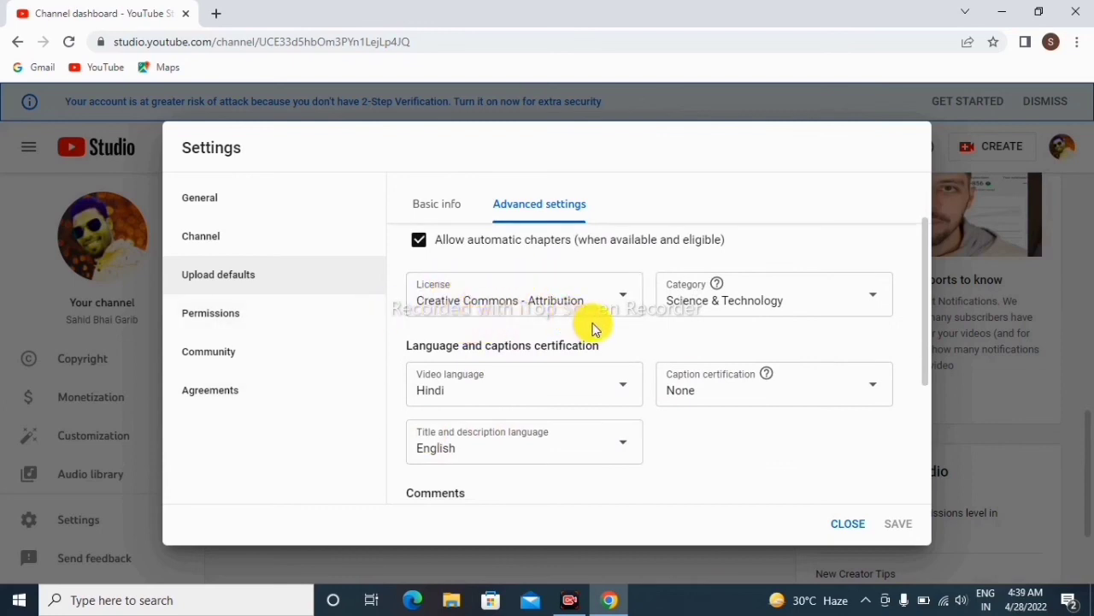
pyautogui.scroll(-2, 515, 351)
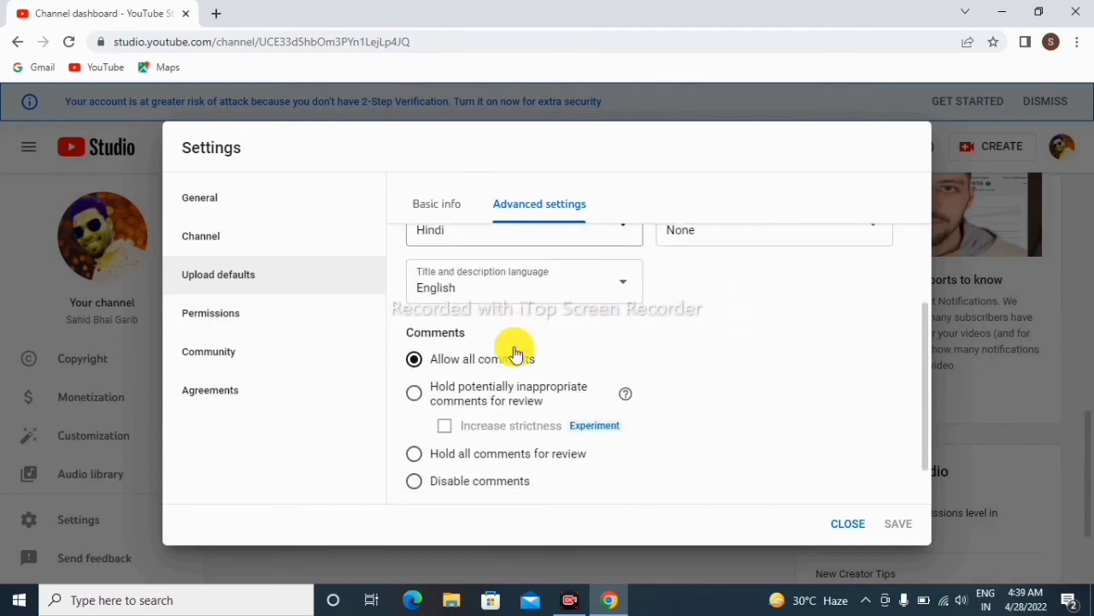
pyautogui.scroll(-1, 513, 342)
pyautogui.scroll(4, 525, 350)
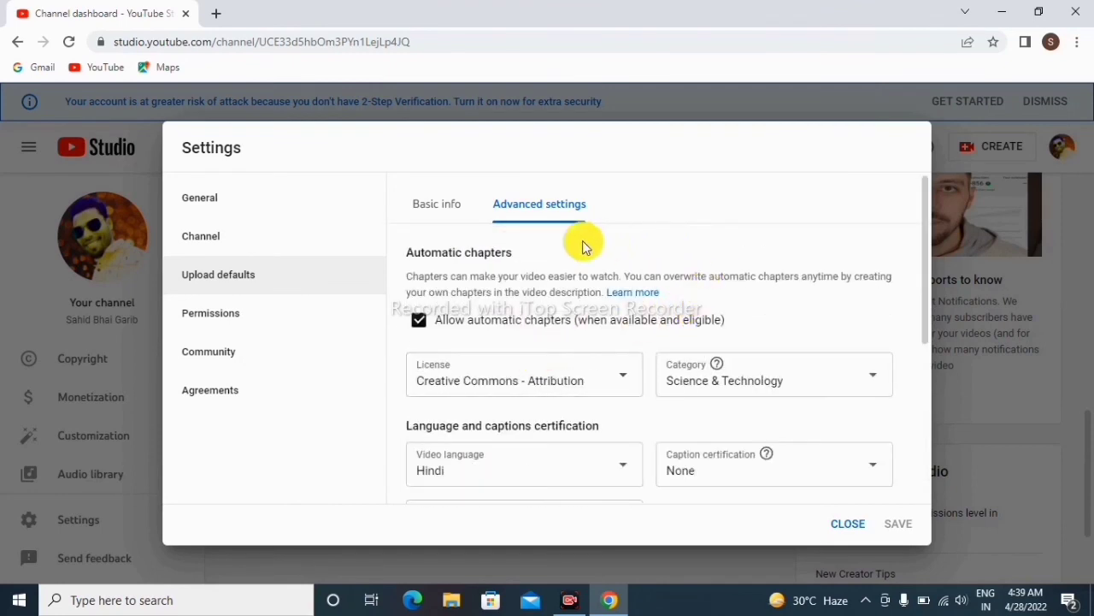